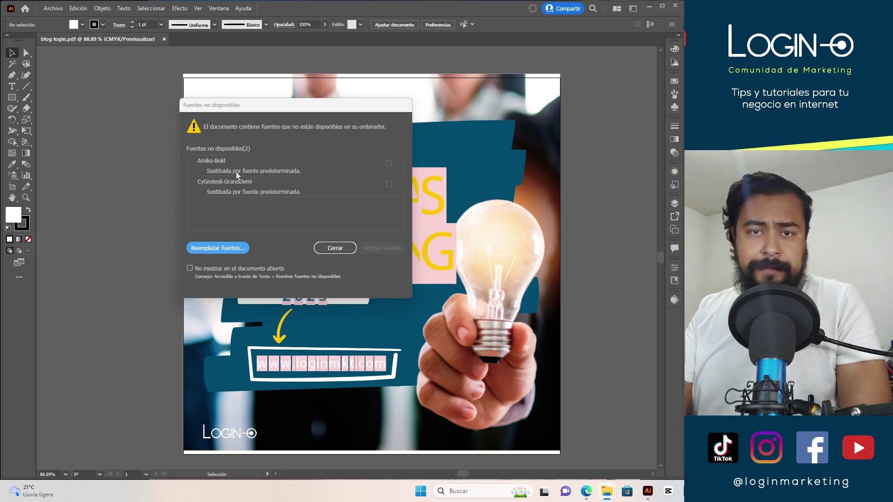
Step: Dismiss Illustrator's missing-fonts warning so you can return to the Canva design
click(318, 251)
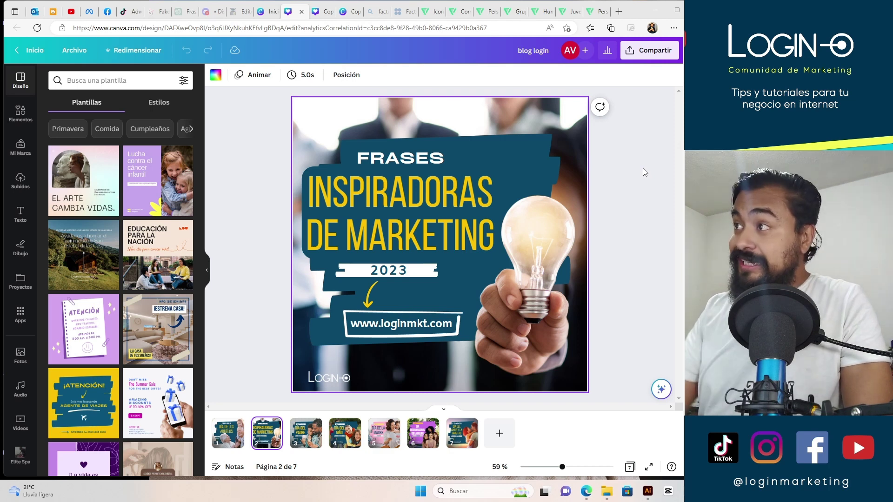
Step: Set the Canva download file type to PDF para impresión via Compartir > Descargar
click(653, 60)
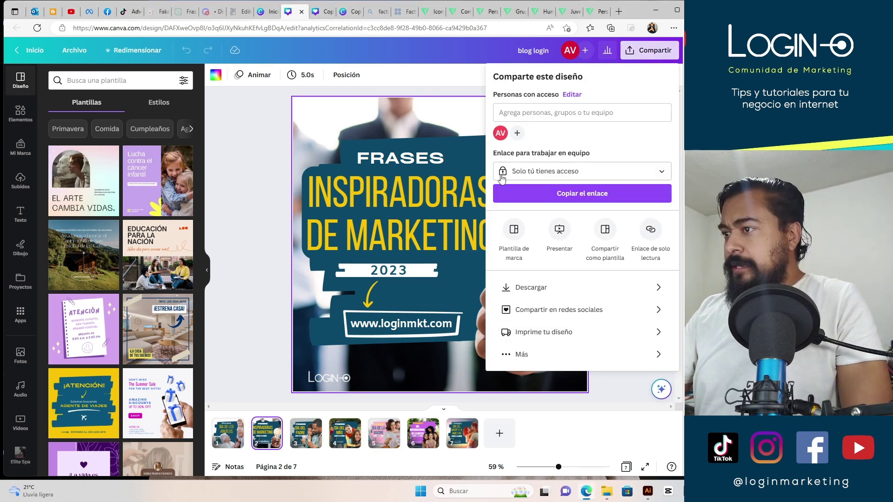
click(560, 288)
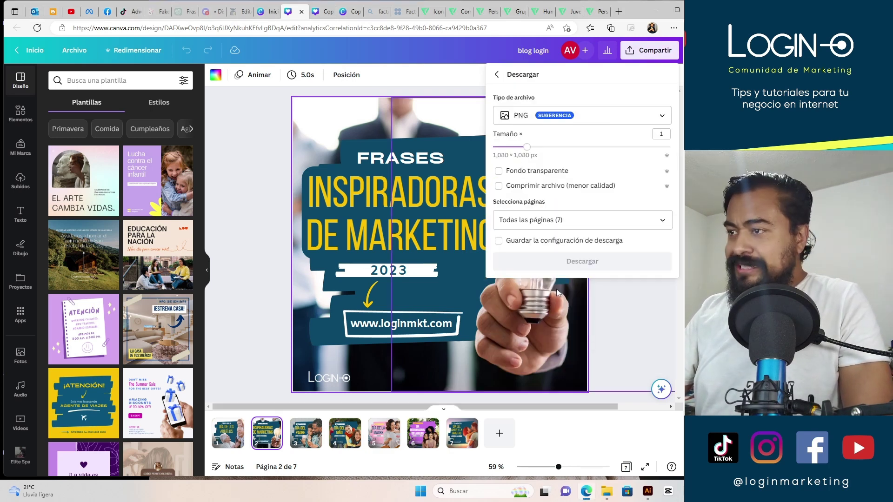
click(551, 122)
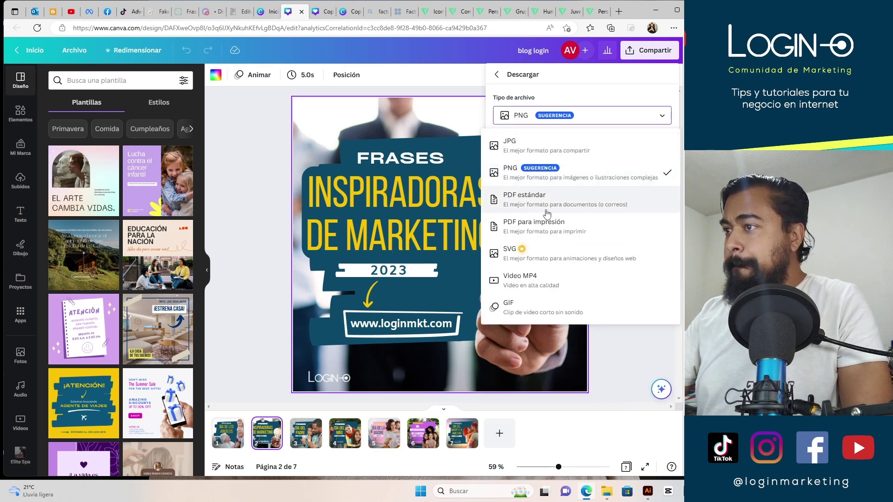
click(537, 236)
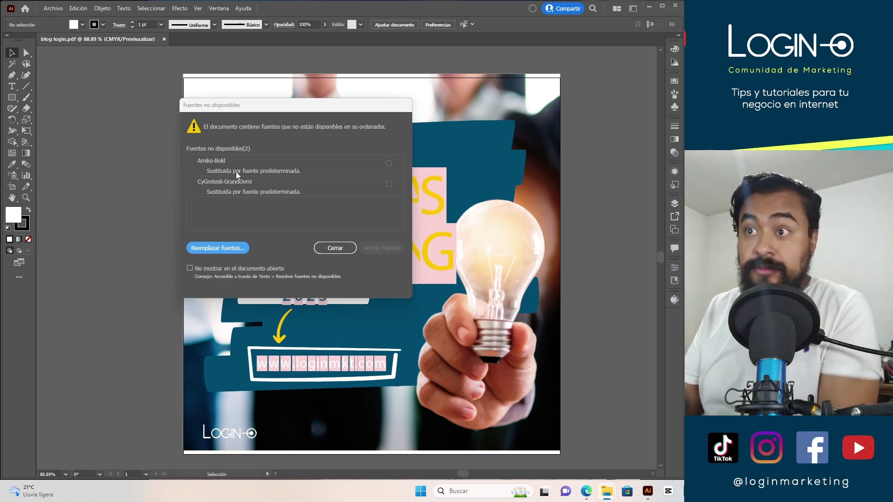
Step: Close the Fuentes no disponibles warning, view the garbled lettering, then return to Canva
click(338, 250)
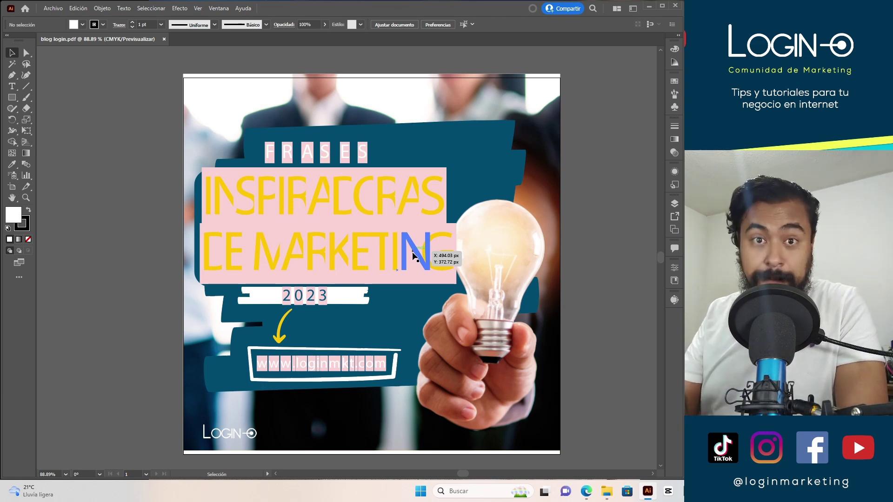
key(alt+Tab)
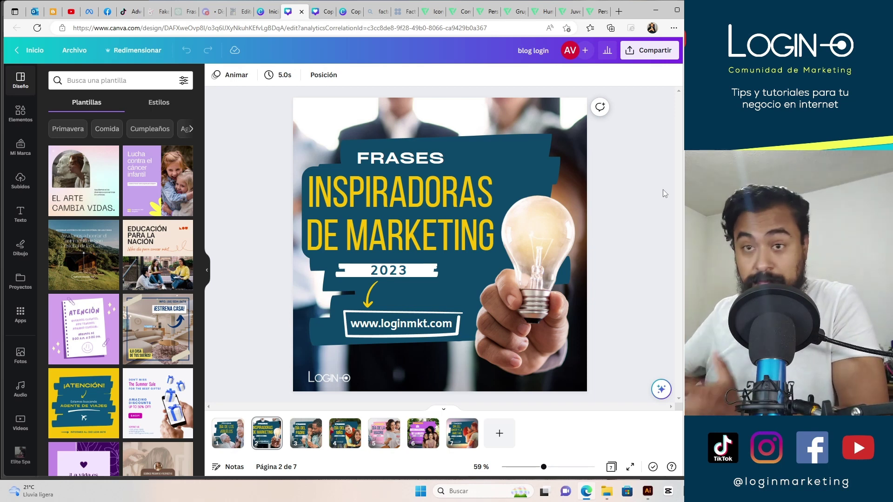
Step: Minimize Illustrator and set Canva's download to PDF para impresión with CMYK profile
click(647, 491)
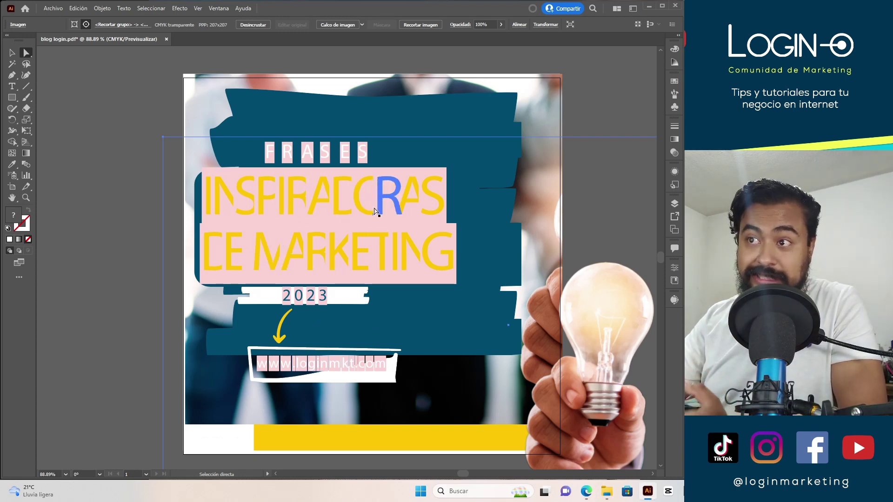
click(648, 7)
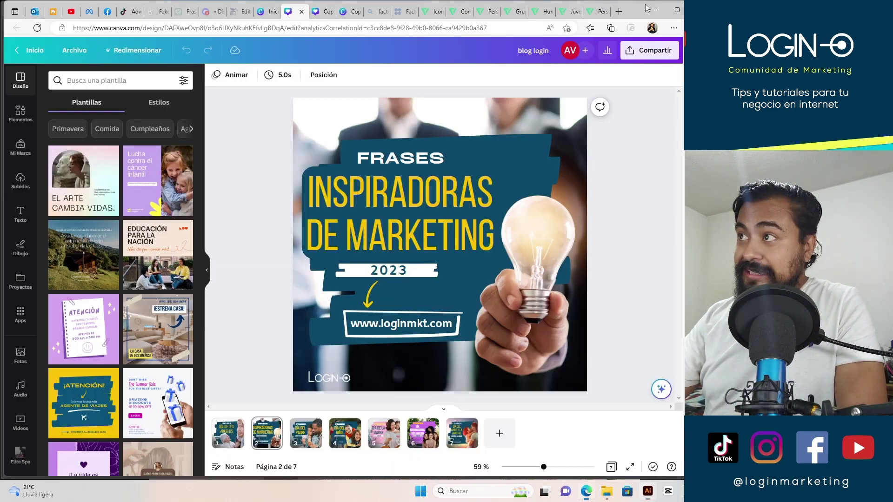
click(645, 54)
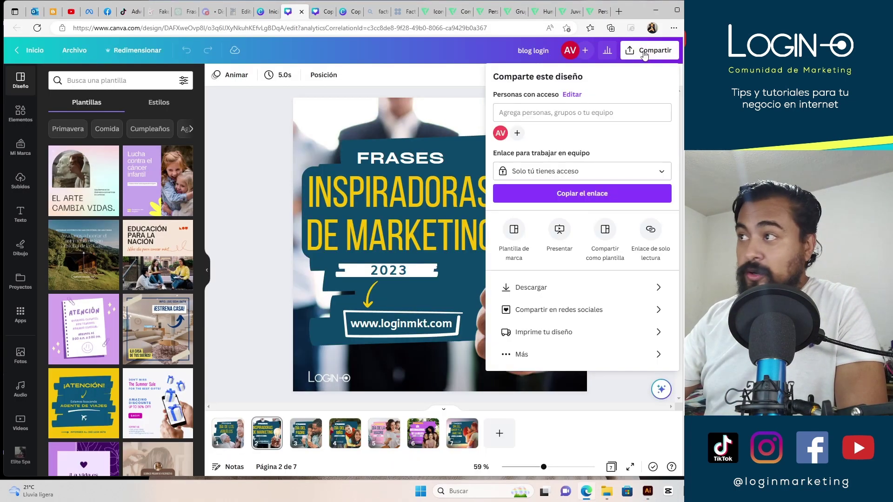
click(568, 288)
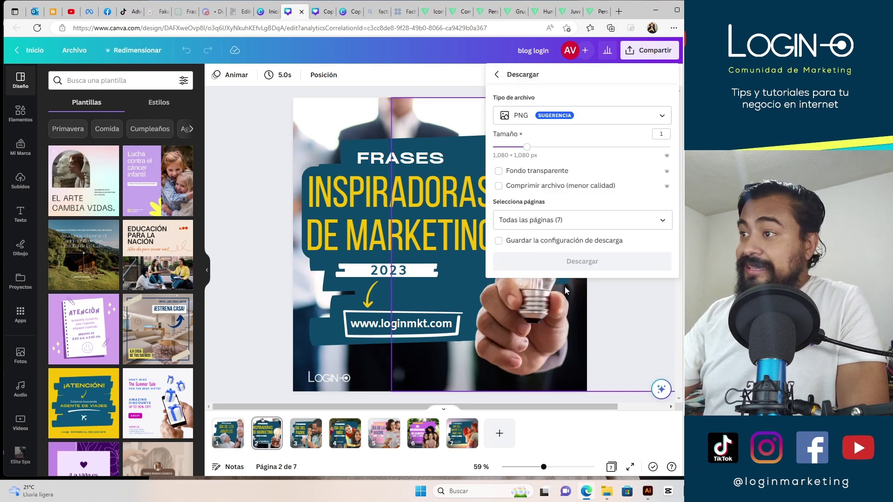
click(565, 120)
click(538, 226)
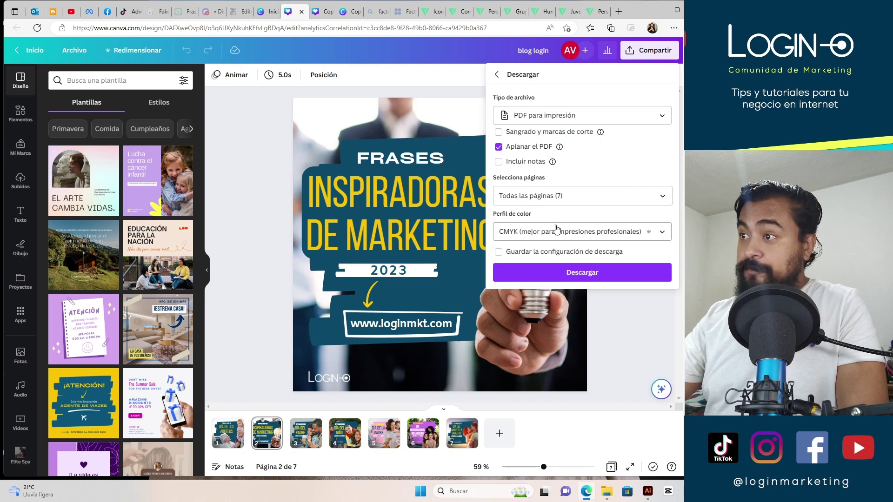
Step: Download only the current page, page 2, as the print PDF
click(542, 203)
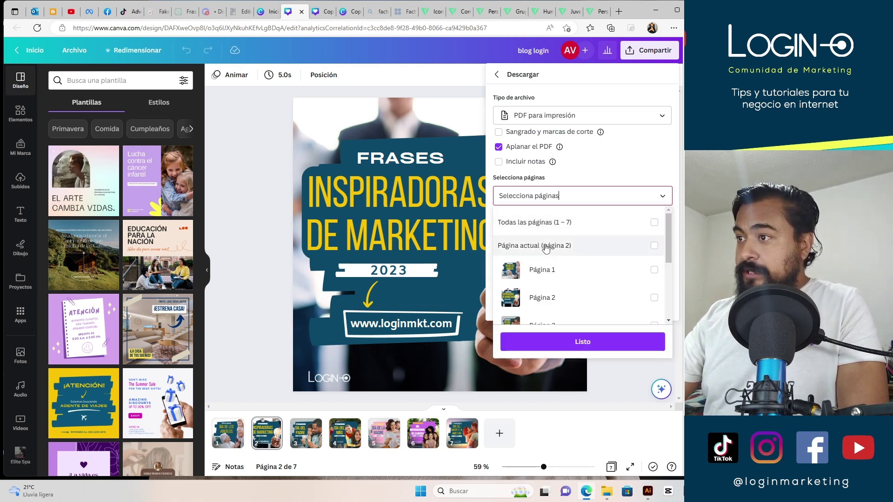
click(599, 244)
click(595, 272)
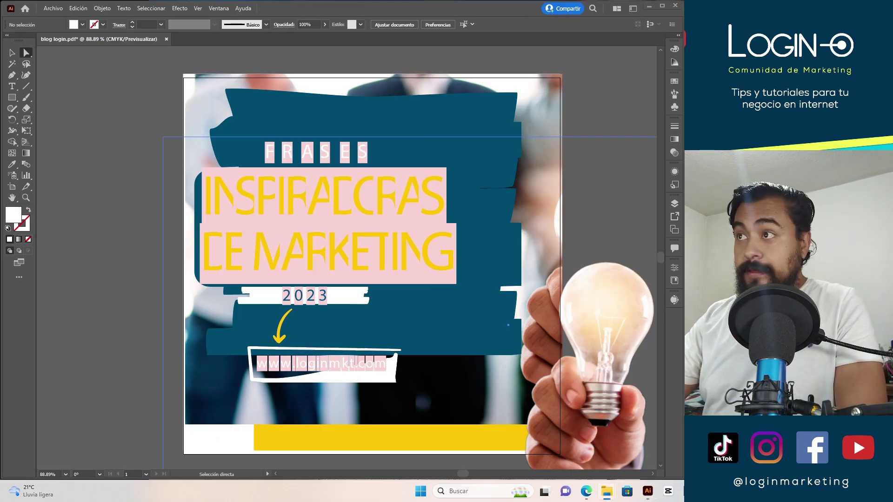
Step: Open the downloaded PDF in Illustrator, test-nudge the photo, and undo the move
drag(440, 7, 433, 52)
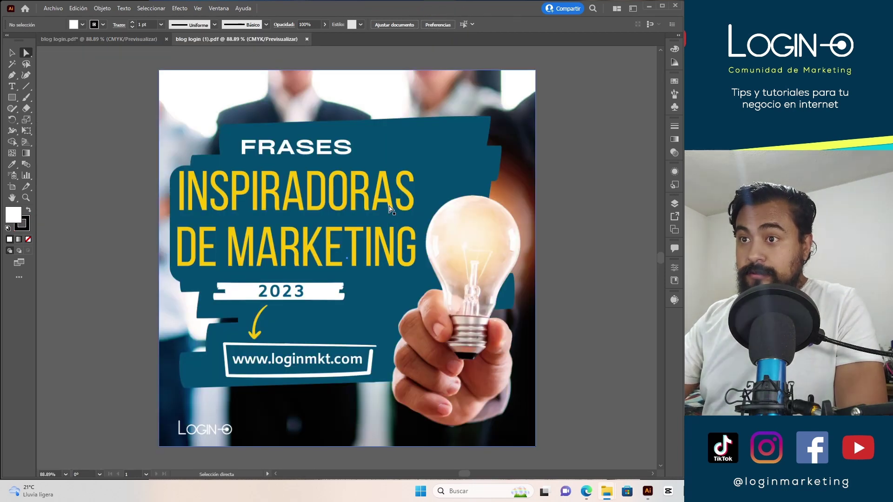
click(328, 248)
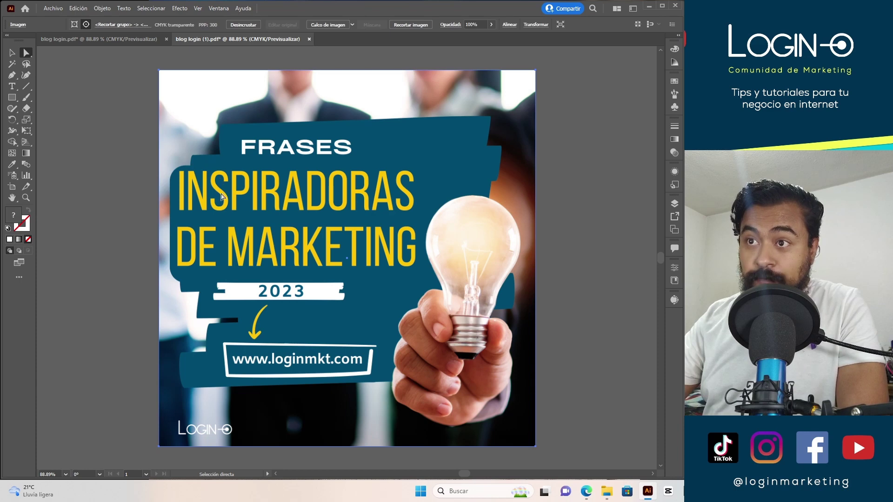
mouse_move(232, 214)
mouse_down()
mouse_move(426, 222)
mouse_move(415, 224)
mouse_up()
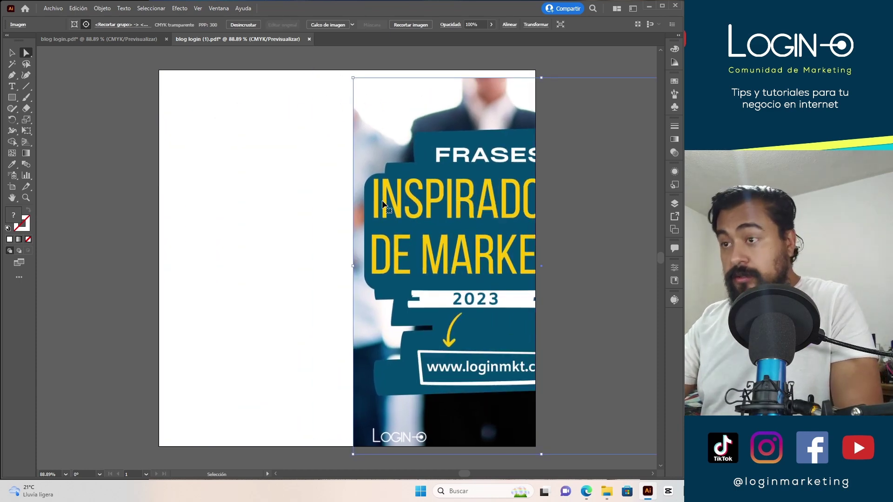
key(ctrl+z)
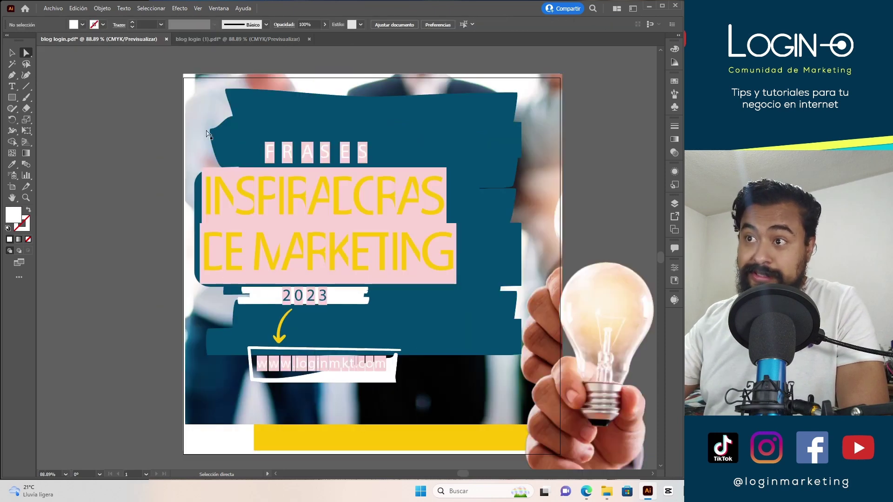
Step: Compare the older blog login tab, then return to the intact blog login (1).pdf export
click(119, 39)
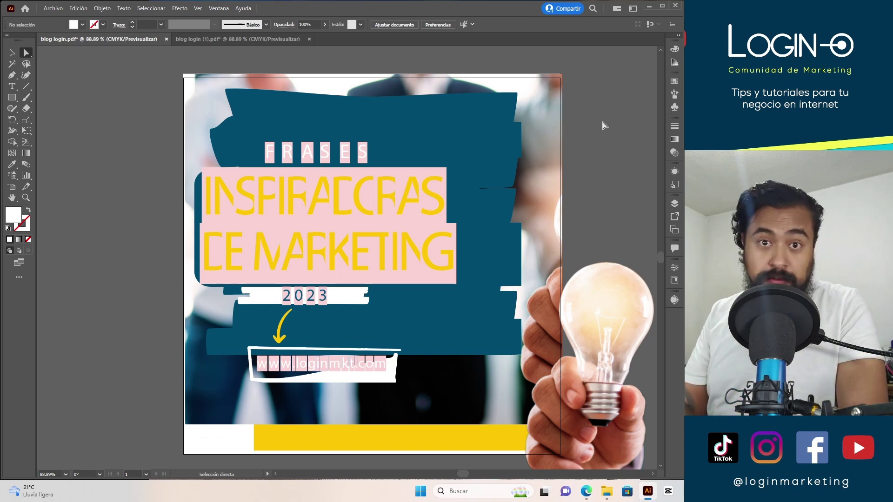
key(ctrl+Tab)
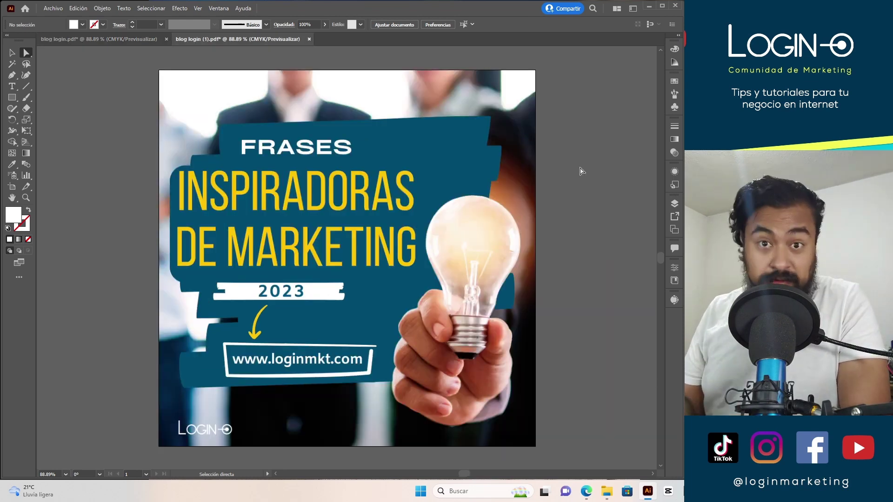